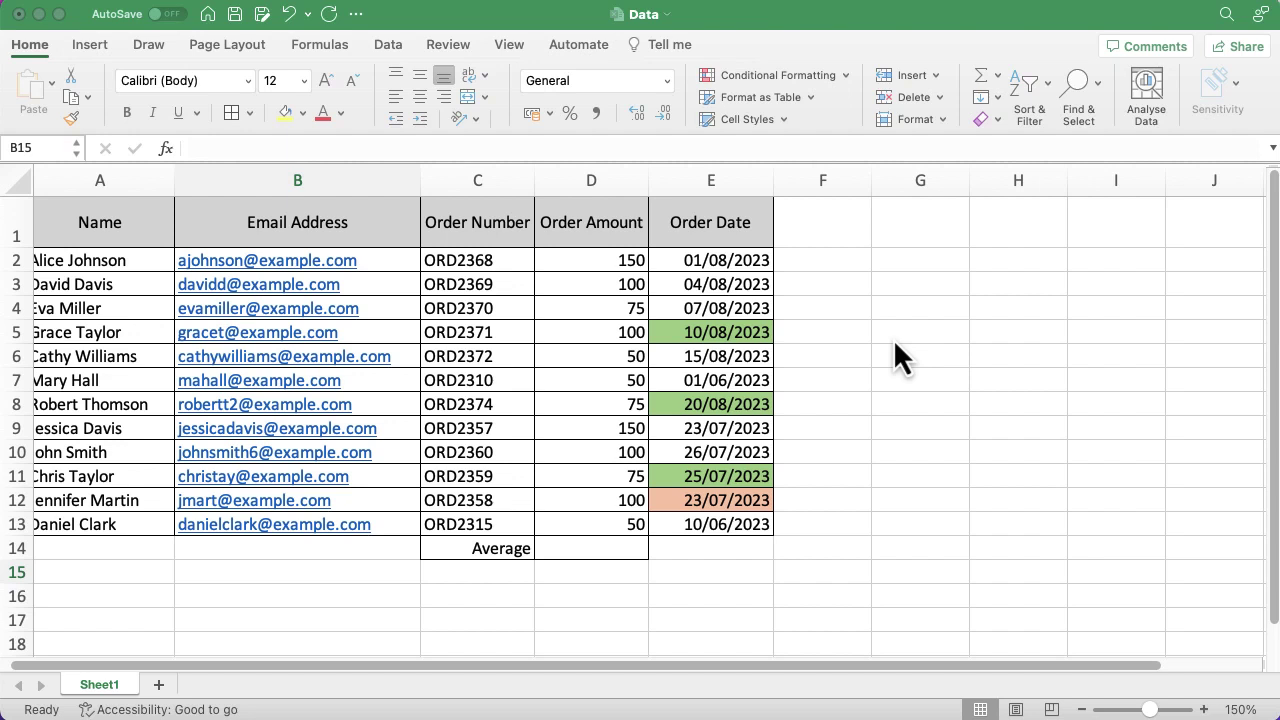
Look through the Formulas ribbon and Insert Function builder, then cancel without entering anything.
click(327, 46)
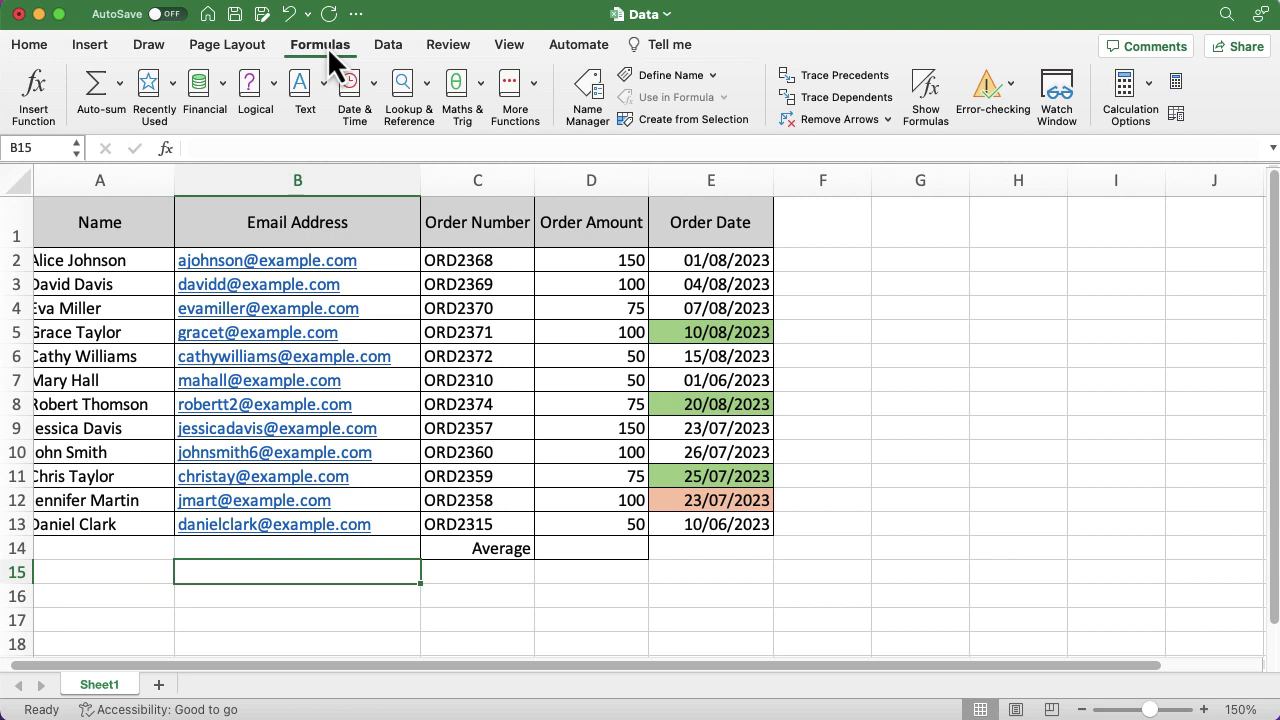
click(45, 48)
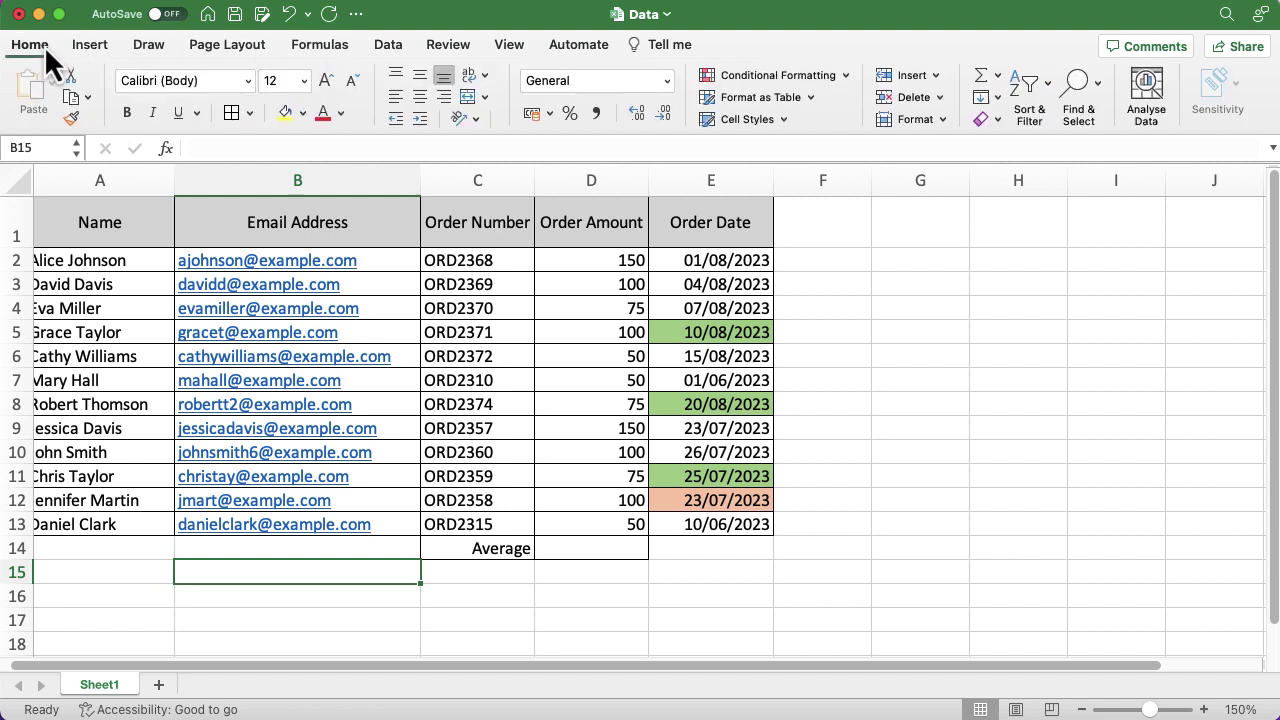
click(165, 150)
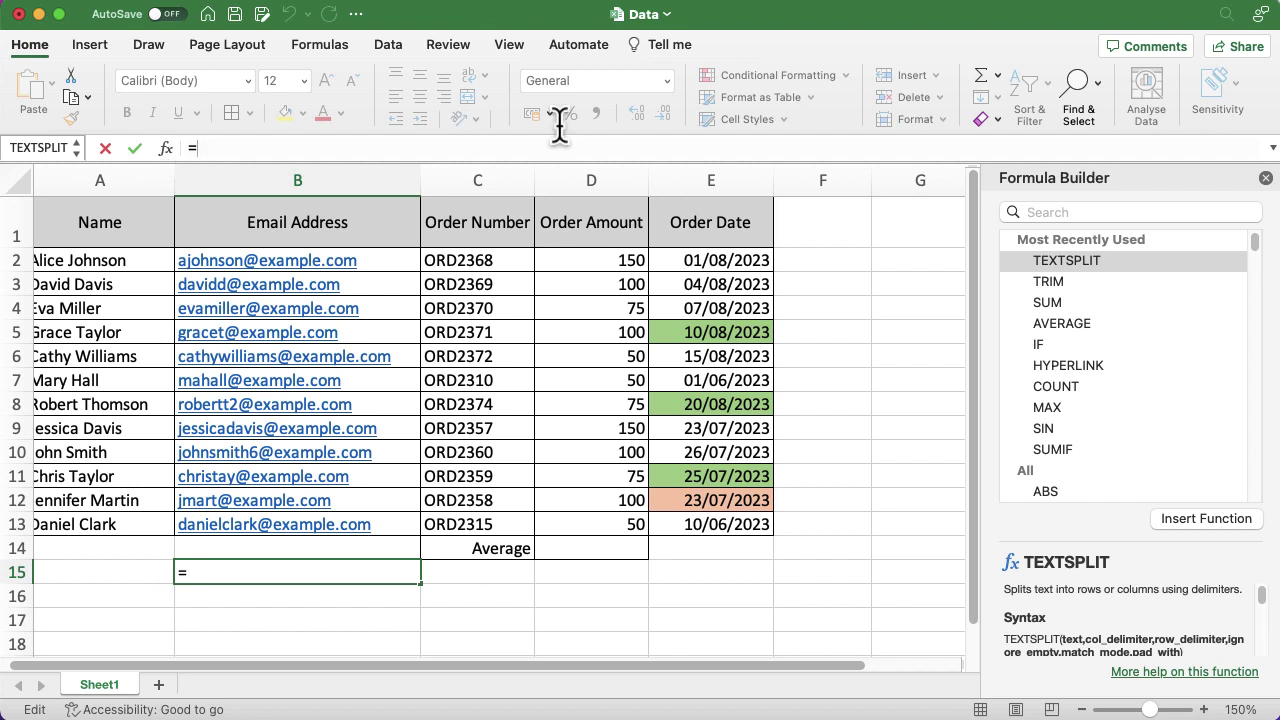
click(1265, 178)
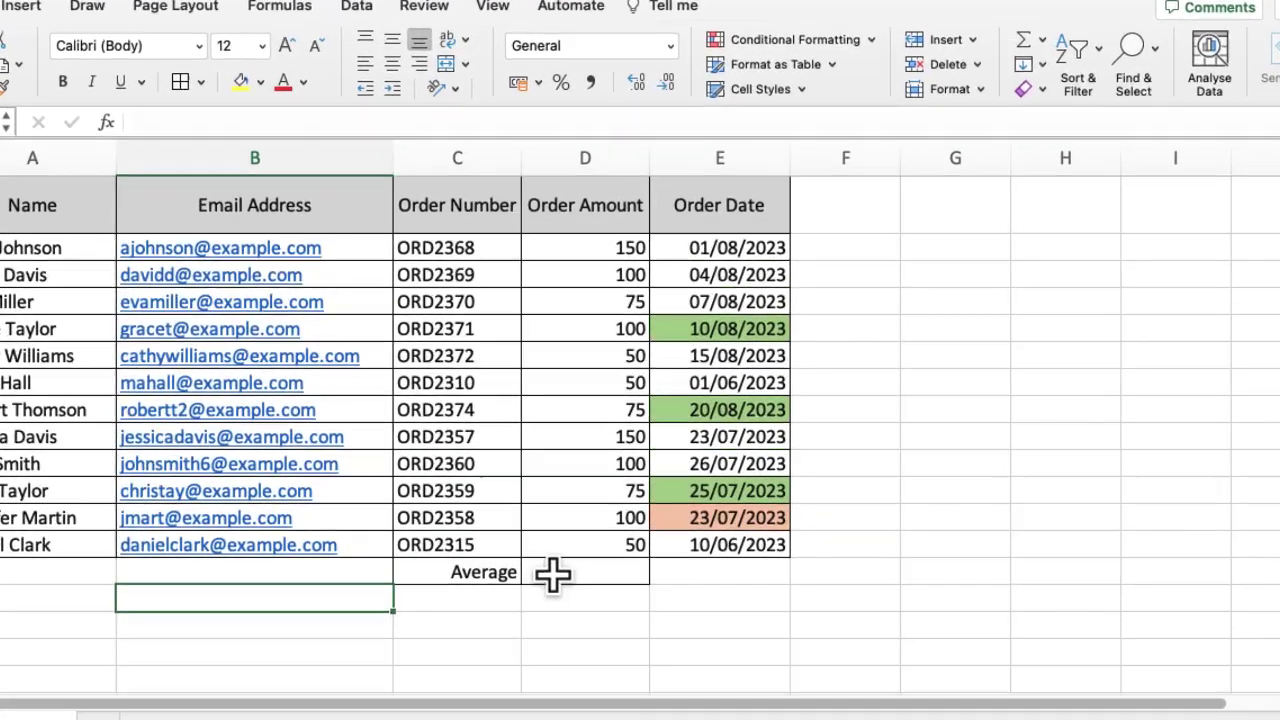
Begin typing =aver in the empty Average cell D14 under Order Amount.
click(560, 549)
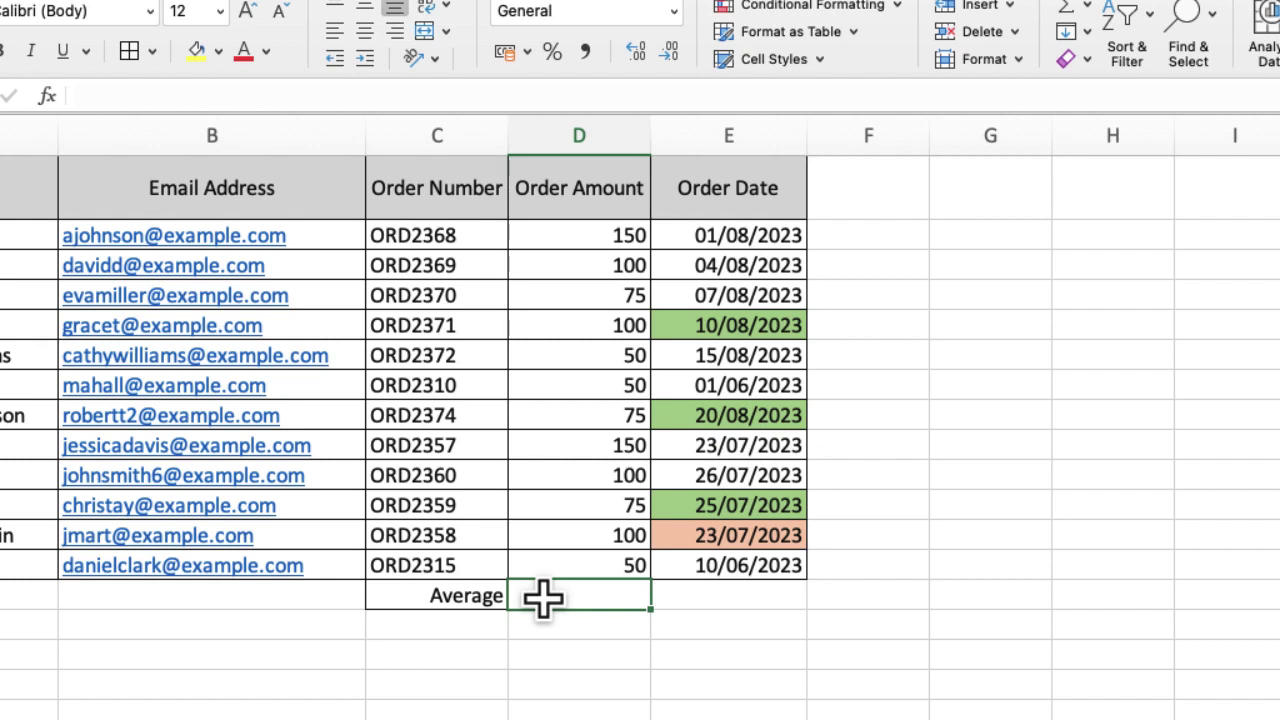
text(=)
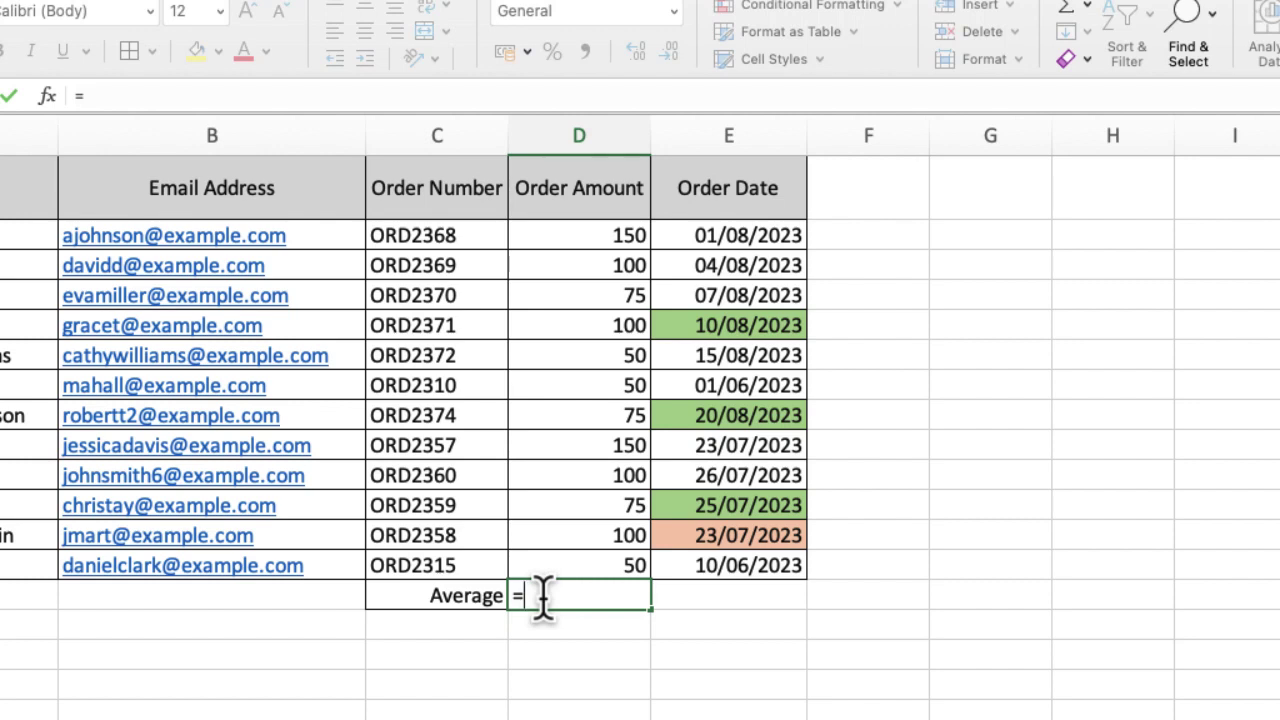
text(aver)
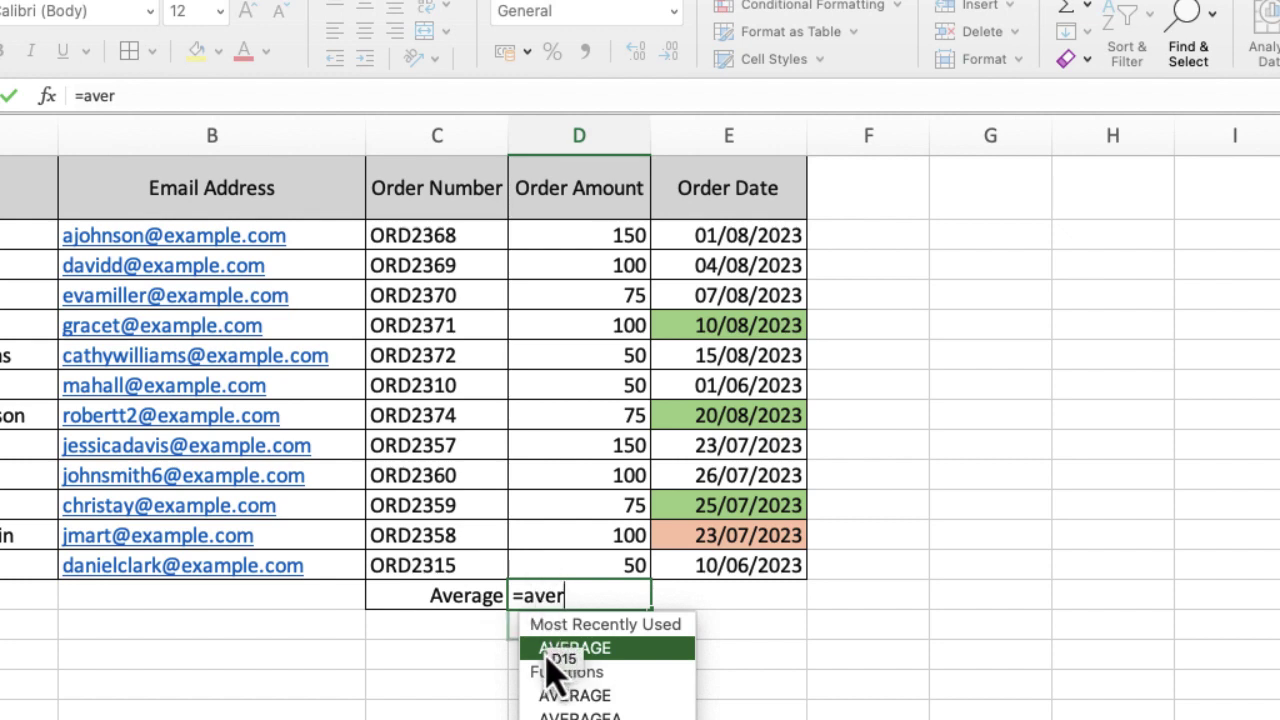
Accept the AVERAGE suggestion and complete it as =AVERAGE(D2:D13) over the twelve order amounts.
double_click(548, 652)
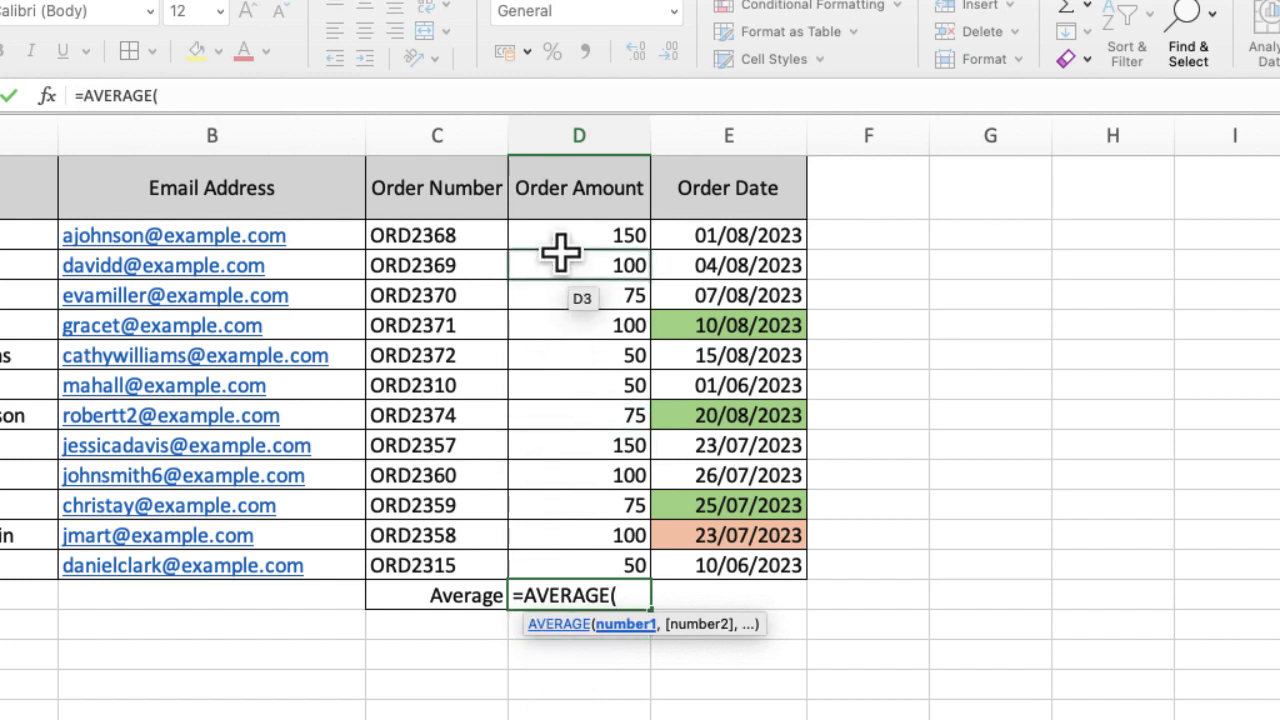
drag(560, 238, 565, 572)
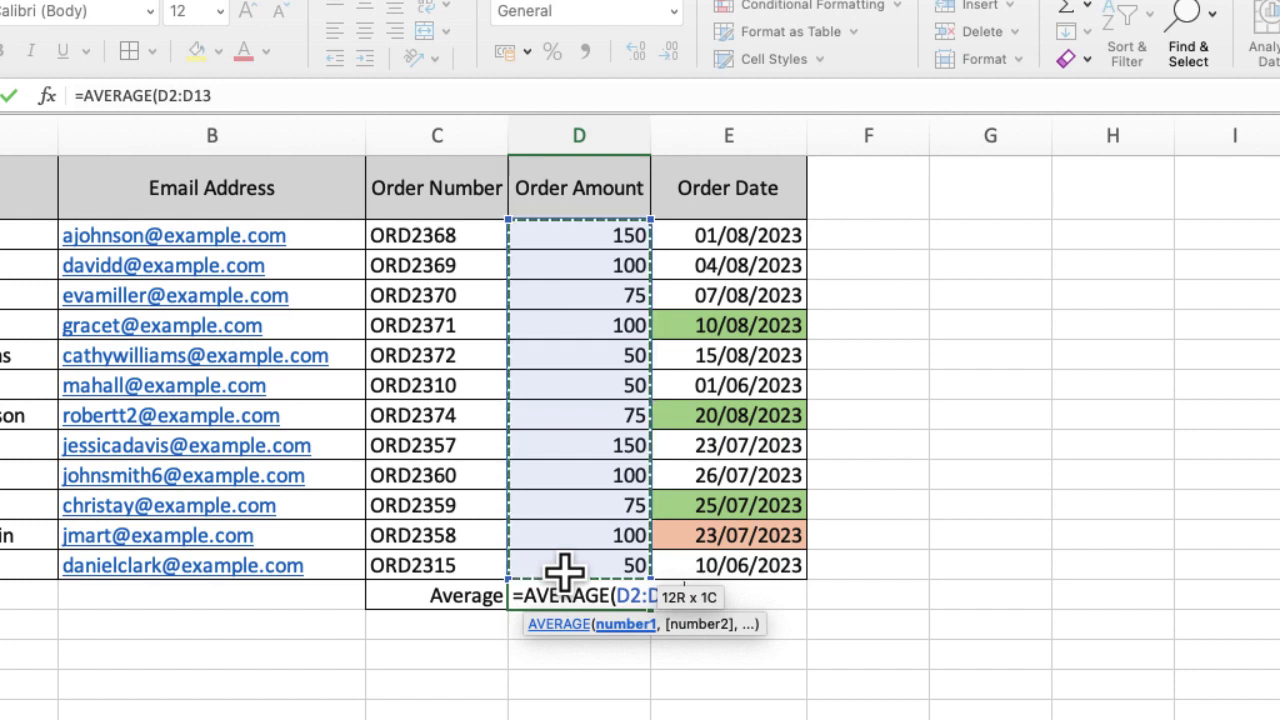
text())
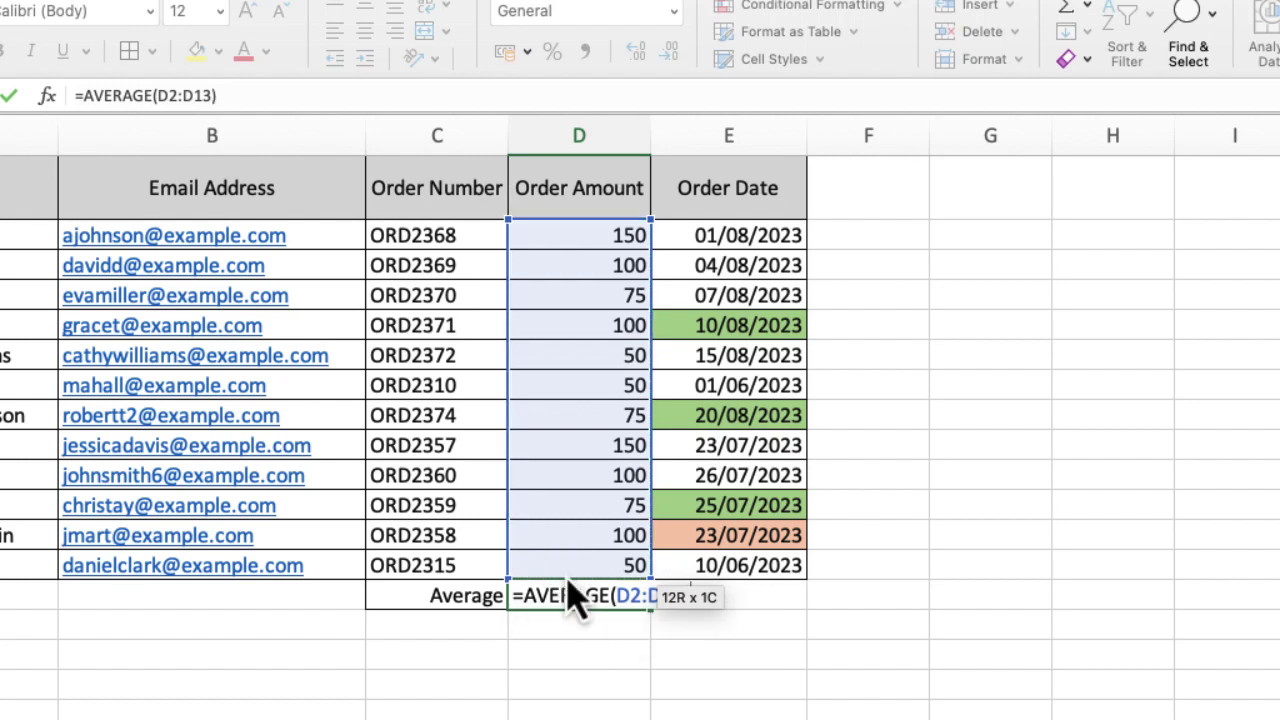
Confirm the D14 average formula so it displays about 89.58.
key(Return)
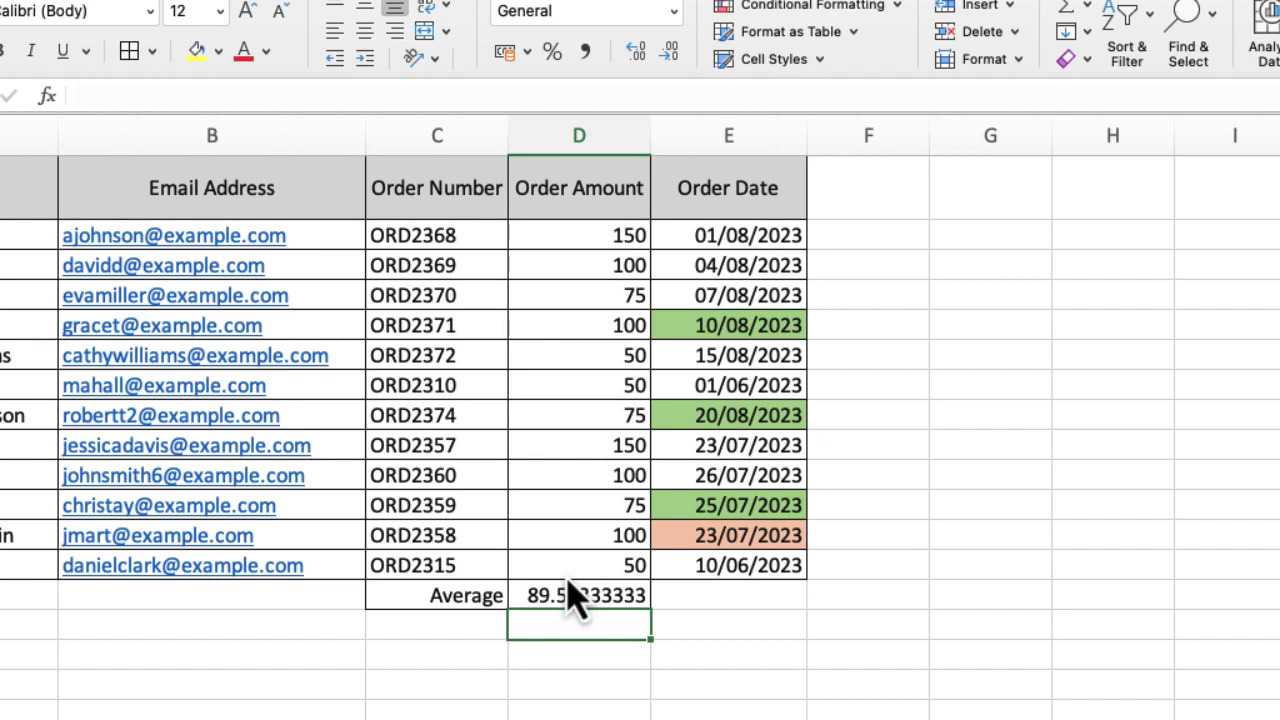